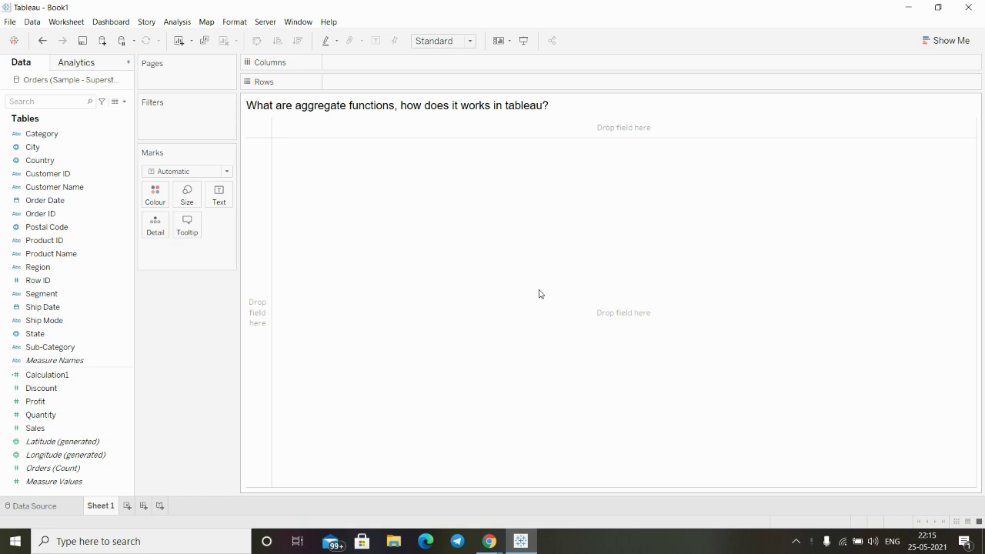
Create a new calculated field and filter its function reference to the Aggregate category
{"action": "left_click", "coordinate": [124, 101]}
{"action": "left_click", "coordinate": [96, 112]}
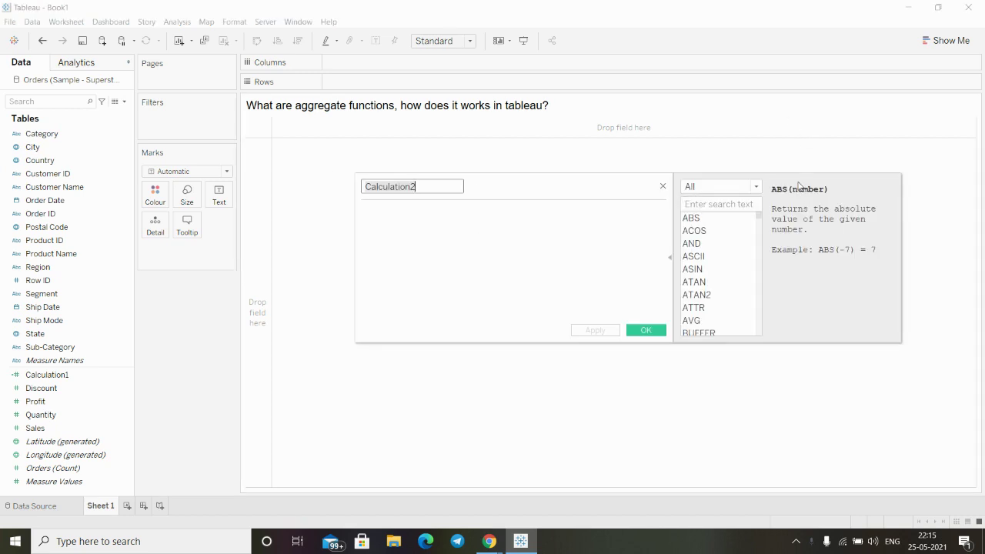
{"action": "left_click", "coordinate": [756, 187]}
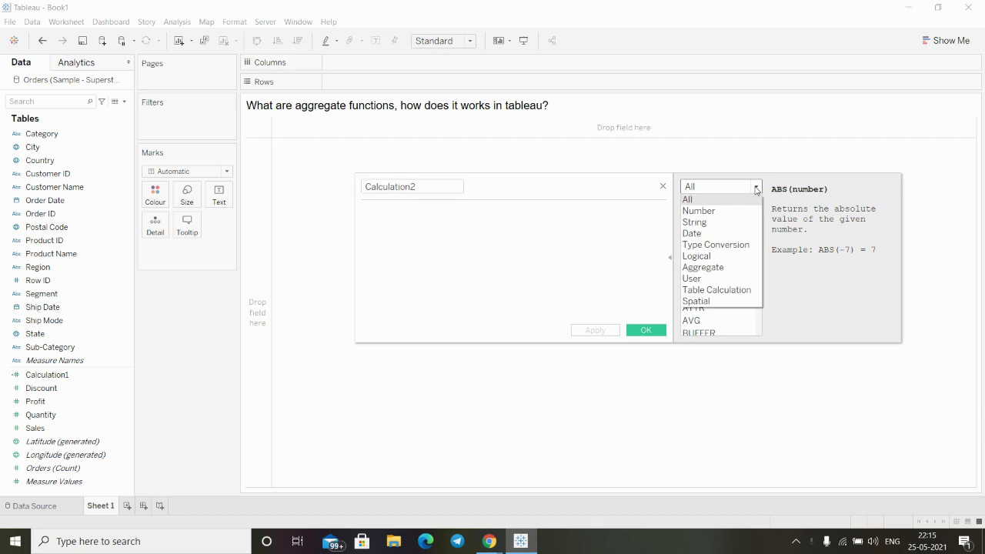
{"action": "left_click", "coordinate": [714, 268]}
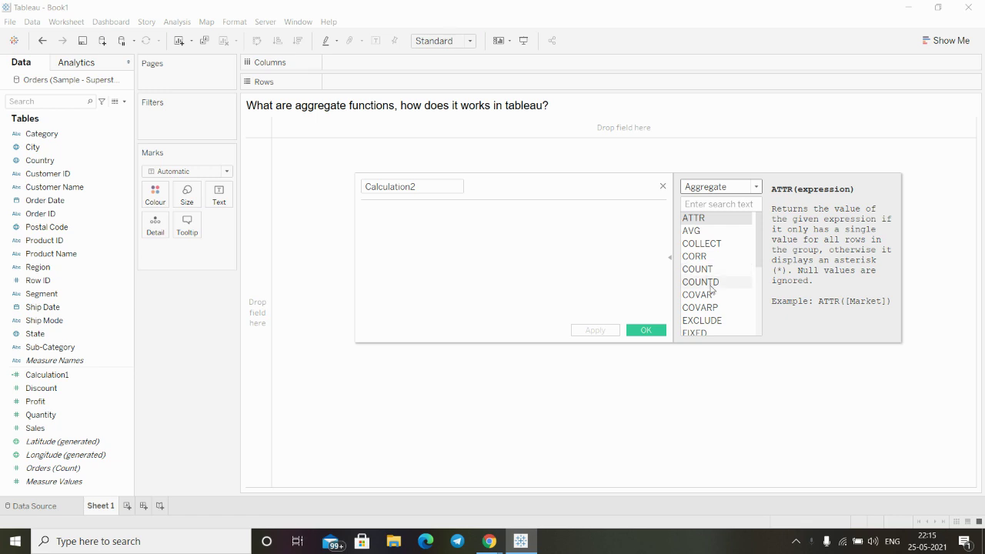
Scroll up and down through the Aggregate function list to browse it
{"action": "scroll", "coordinate": [711, 288], "scroll_direction": "down", "scroll_amount": 2}
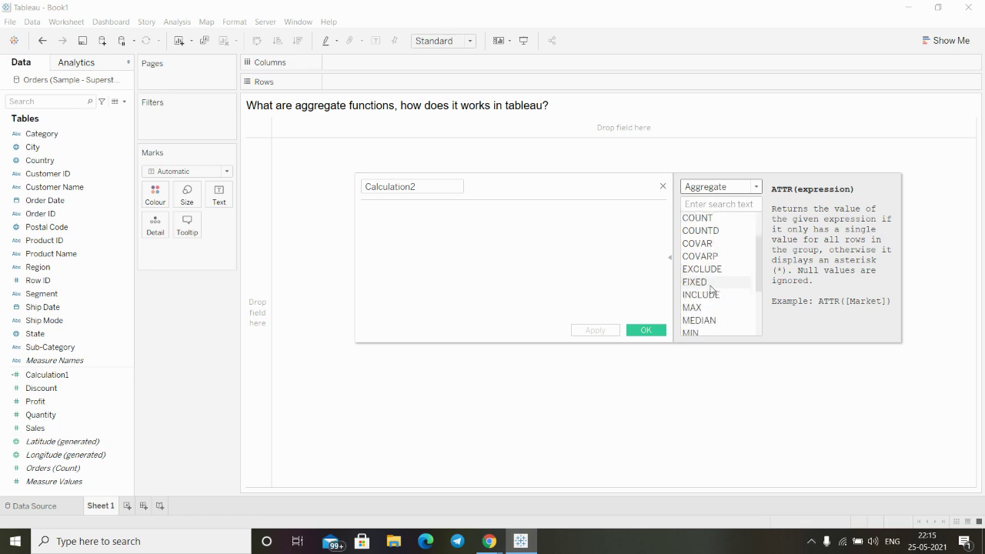
{"action": "scroll", "coordinate": [710, 288], "scroll_direction": "down", "scroll_amount": 3}
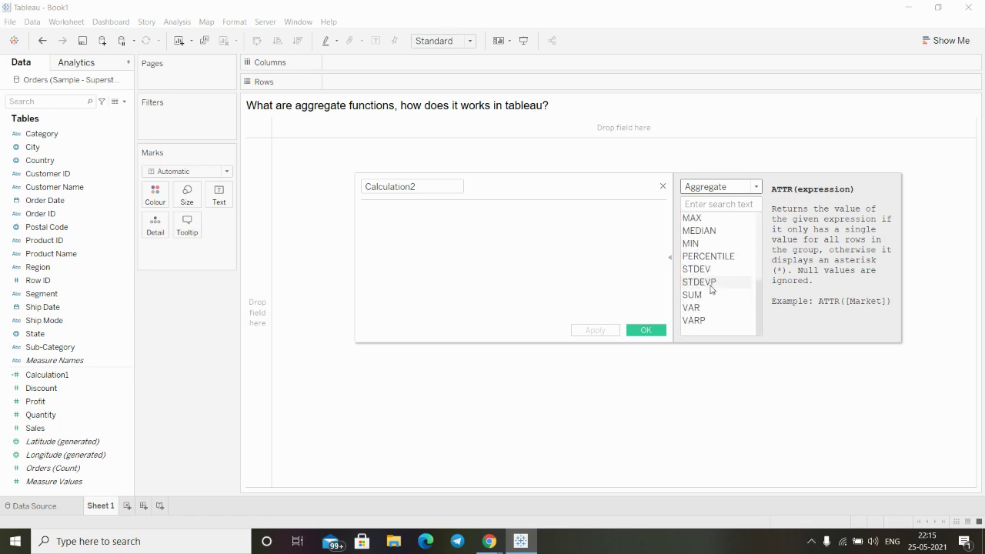
{"action": "scroll", "coordinate": [711, 289], "scroll_direction": "up", "scroll_amount": 3}
{"action": "scroll", "coordinate": [710, 289], "scroll_direction": "up", "scroll_amount": 1}
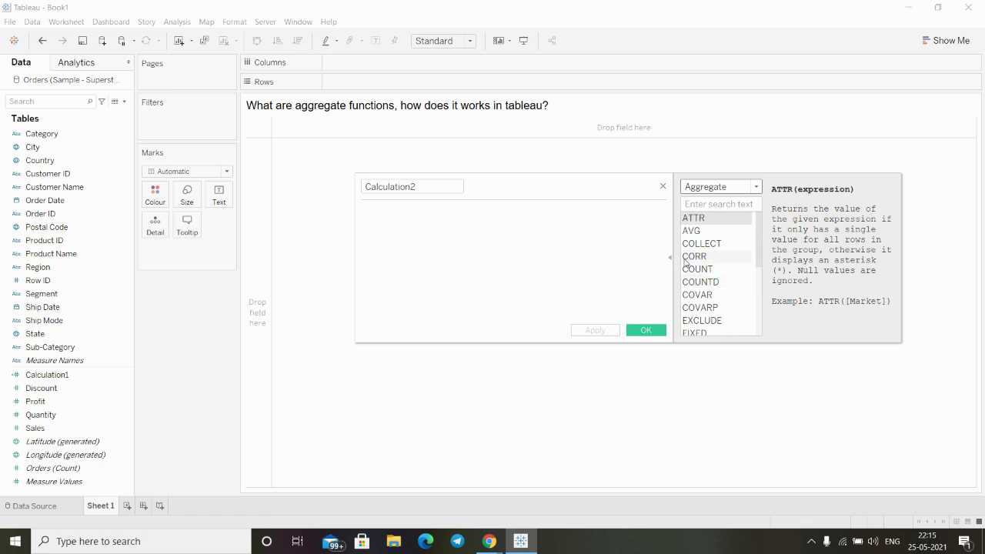
{"action": "scroll", "coordinate": [685, 261], "scroll_direction": "down", "scroll_amount": 2}
{"action": "scroll", "coordinate": [684, 261], "scroll_direction": "down", "scroll_amount": 2}
{"action": "scroll", "coordinate": [685, 262], "scroll_direction": "up", "scroll_amount": 3}
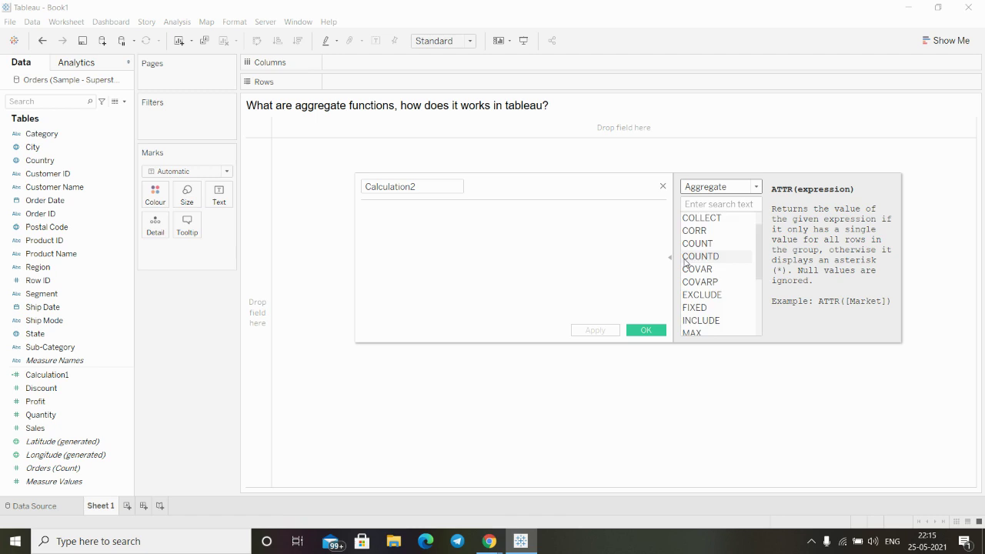
{"action": "scroll", "coordinate": [684, 262], "scroll_direction": "up", "scroll_amount": 1}
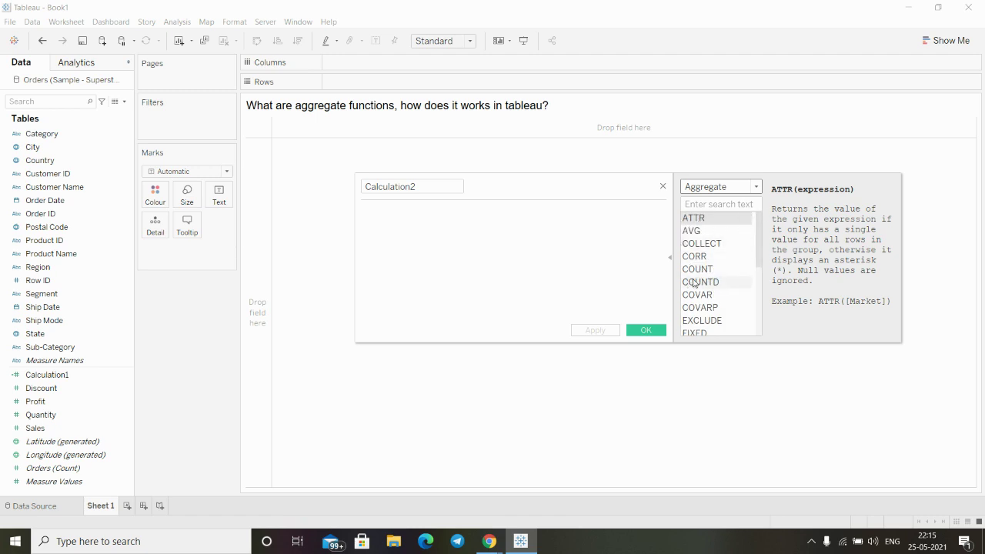
{"action": "scroll", "coordinate": [688, 300], "scroll_direction": "down", "scroll_amount": 1}
{"action": "scroll", "coordinate": [686, 298], "scroll_direction": "down", "scroll_amount": 2}
{"action": "scroll", "coordinate": [687, 298], "scroll_direction": "down", "scroll_amount": 1}
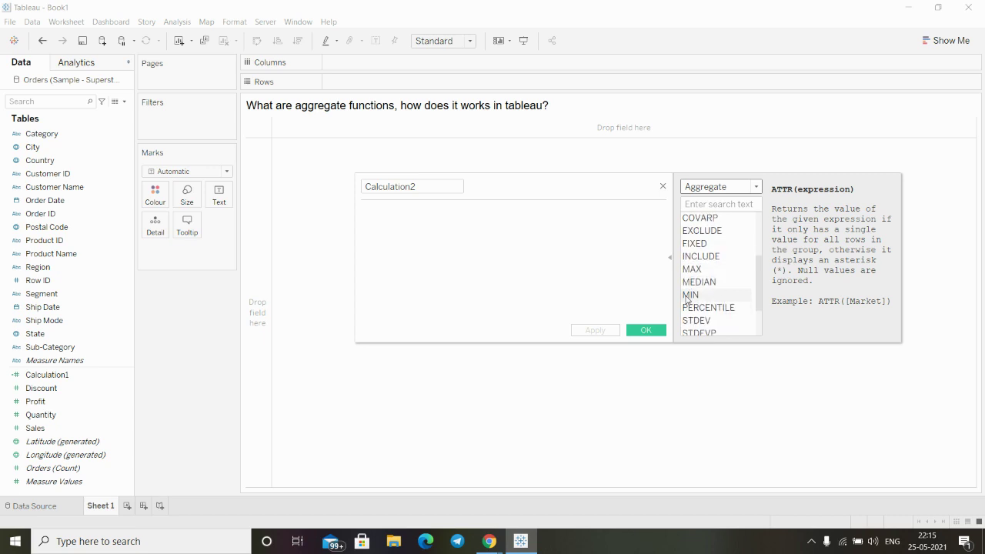
{"action": "scroll", "coordinate": [687, 299], "scroll_direction": "down", "scroll_amount": 2}
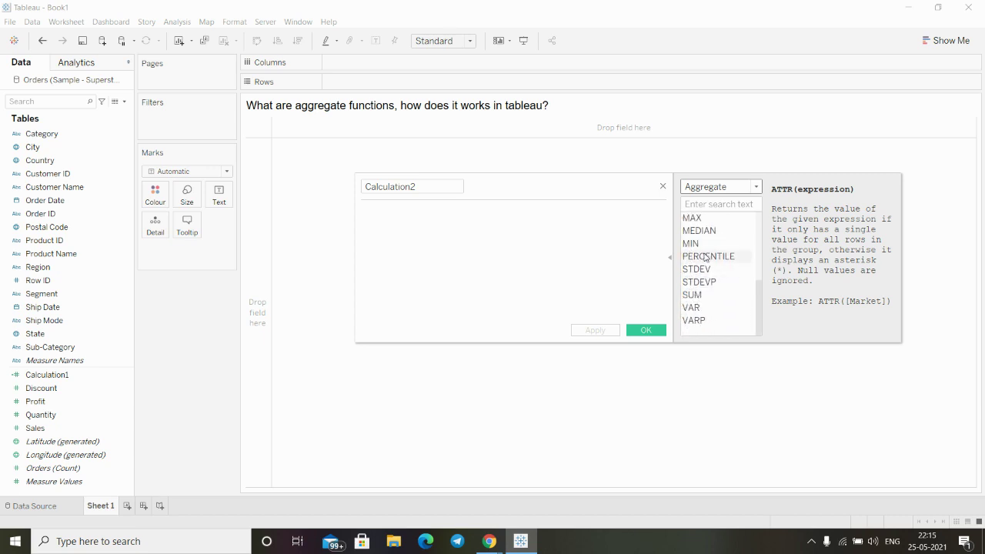
{"action": "scroll", "coordinate": [691, 249], "scroll_direction": "up", "scroll_amount": 2}
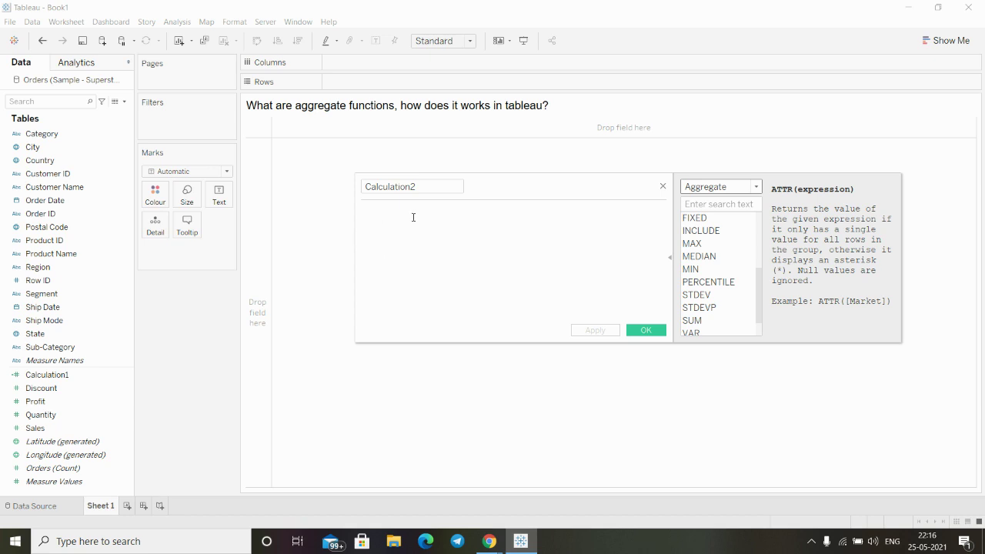
Rename the new calculation from its default name to 'Aggr'
{"action": "left_click_drag", "start_coordinate": [446, 187], "coordinate": [347, 183]}
{"action": "key", "text": "BackSpace"}
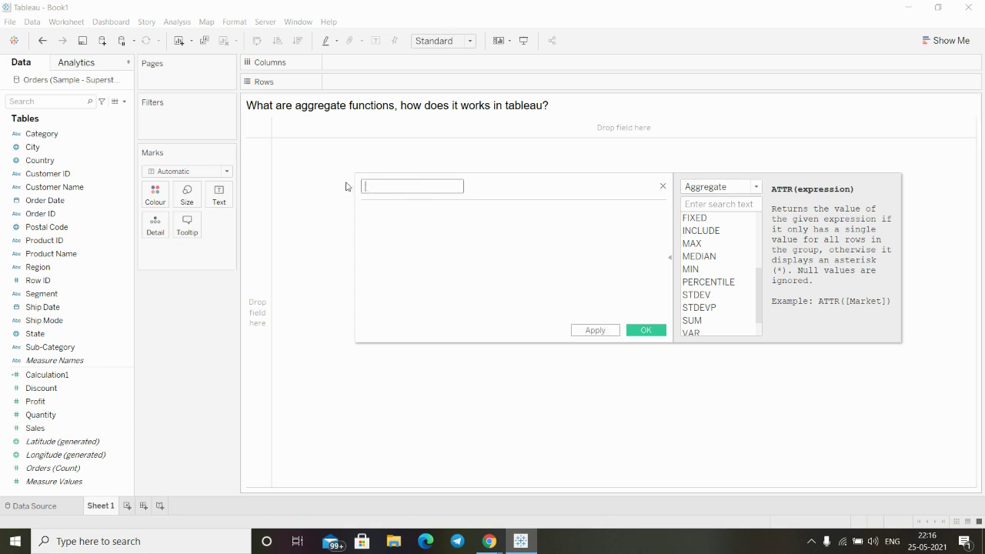
{"action": "type", "text": "Aggr"}
Define Aggr as AVG([Sales]) with autocomplete, then apply and confirm the calculation
{"action": "left_click", "coordinate": [407, 231]}
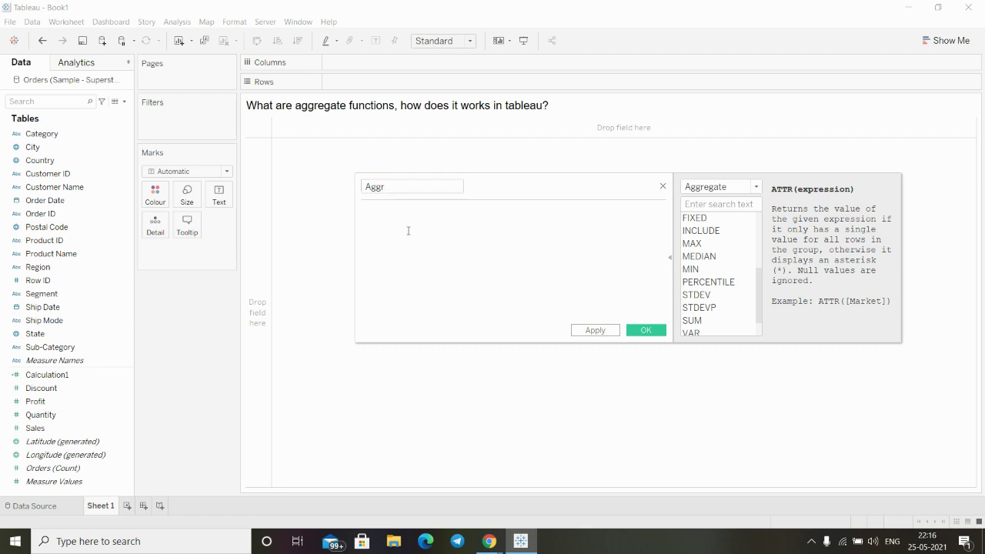
{"action": "type", "text": "a"}
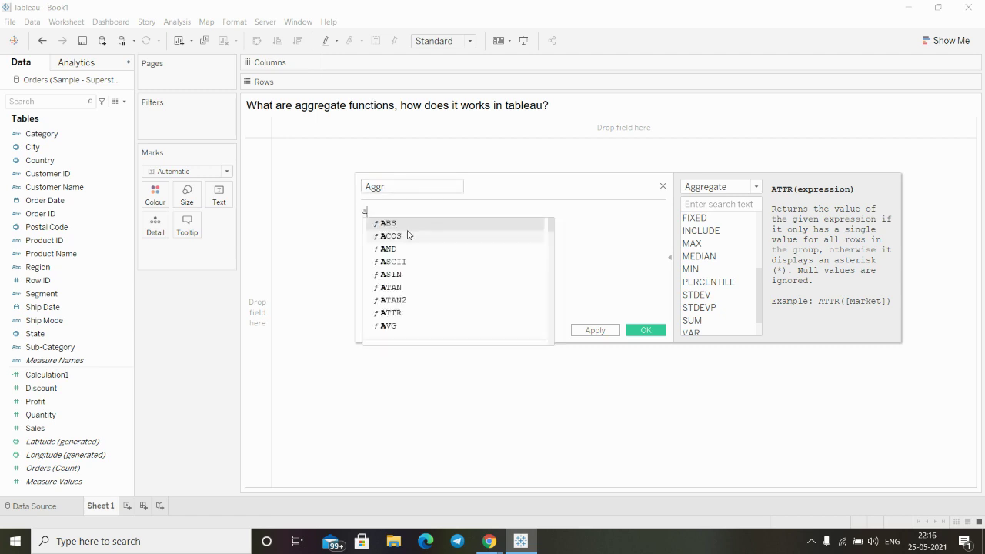
{"action": "type", "text": "vg"}
{"action": "left_click", "coordinate": [408, 233]}
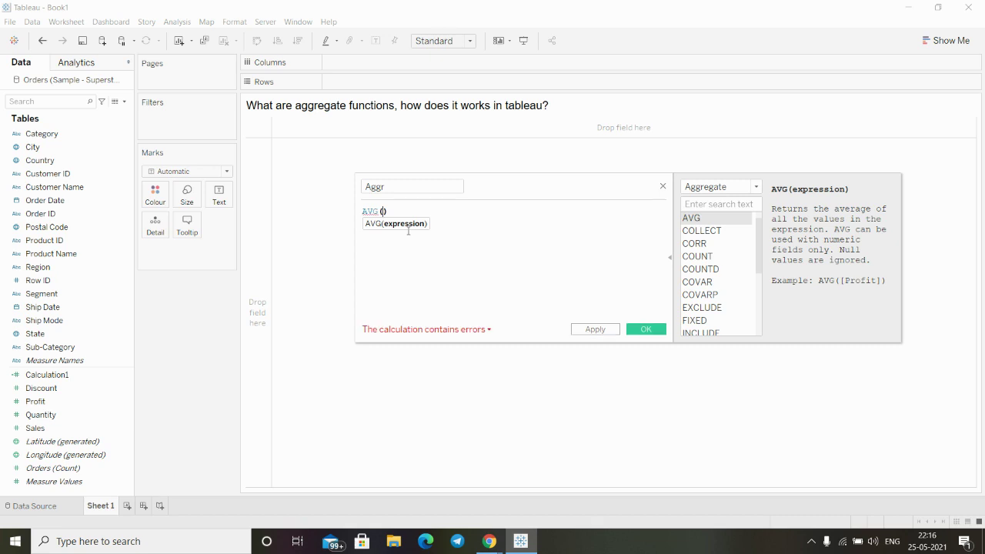
{"action": "type", "text": "sal"}
{"action": "key", "text": "Return"}
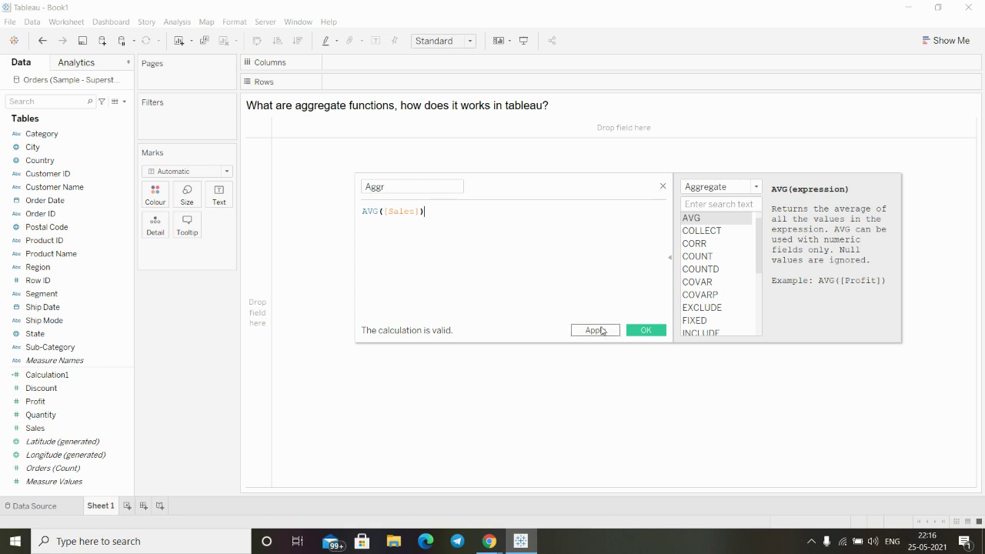
{"action": "left_click", "coordinate": [599, 331]}
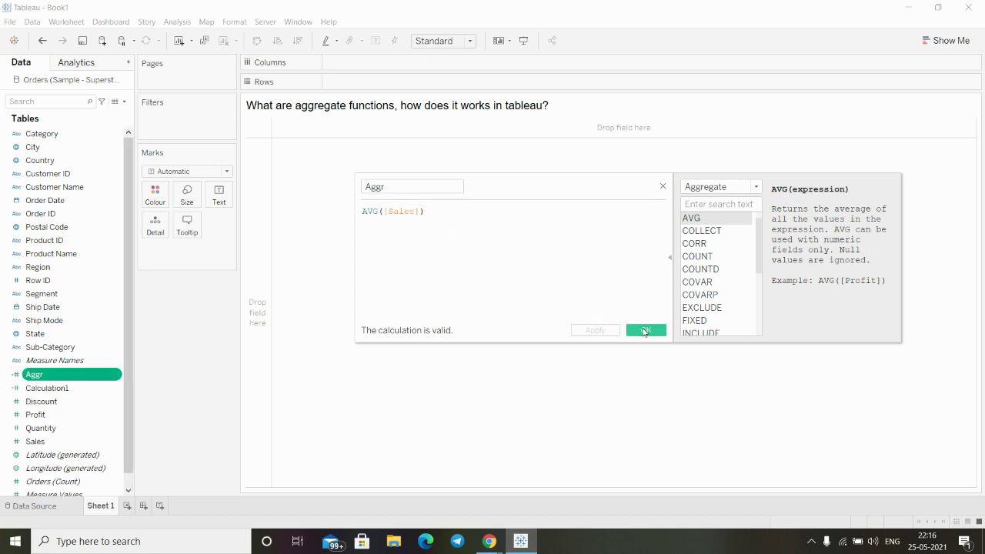
{"action": "left_click", "coordinate": [645, 331]}
{"action": "mouse_move", "coordinate": [69, 401]}
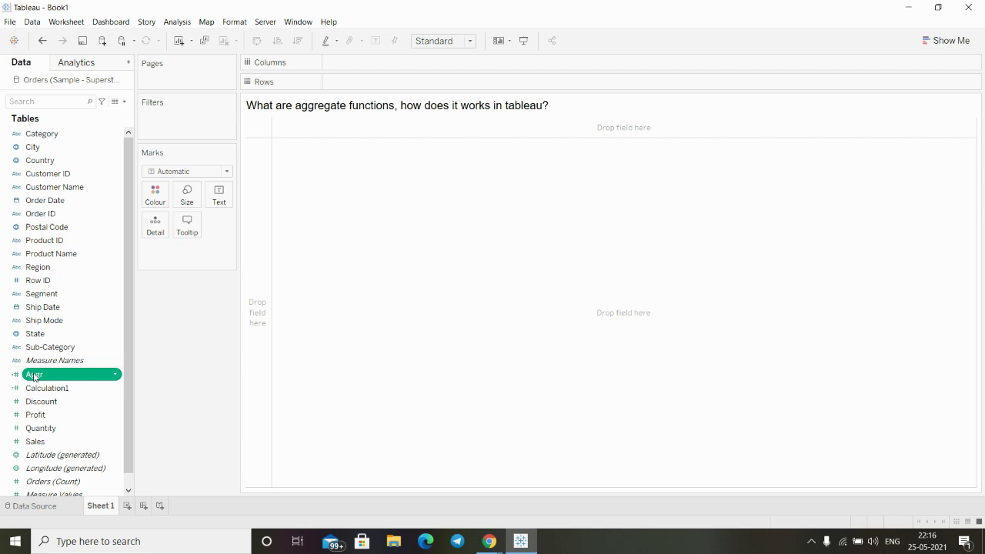
Drop the Aggr field into the view so it shows 229.9 as text
{"action": "left_click", "coordinate": [93, 412]}
{"action": "left_click_drag", "start_coordinate": [46, 379], "coordinate": [221, 201]}
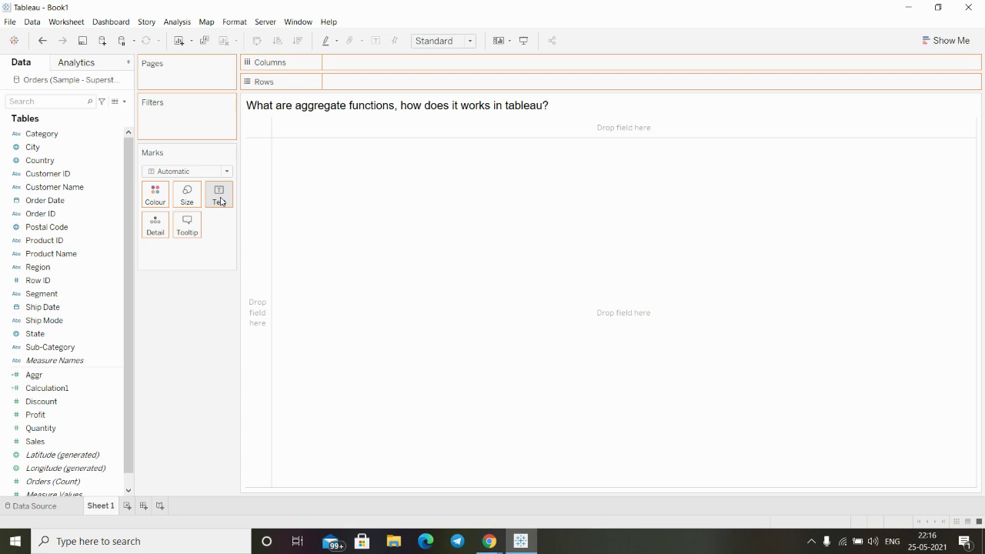
{"action": "left_click_drag", "start_coordinate": [221, 201], "coordinate": [221, 201]}
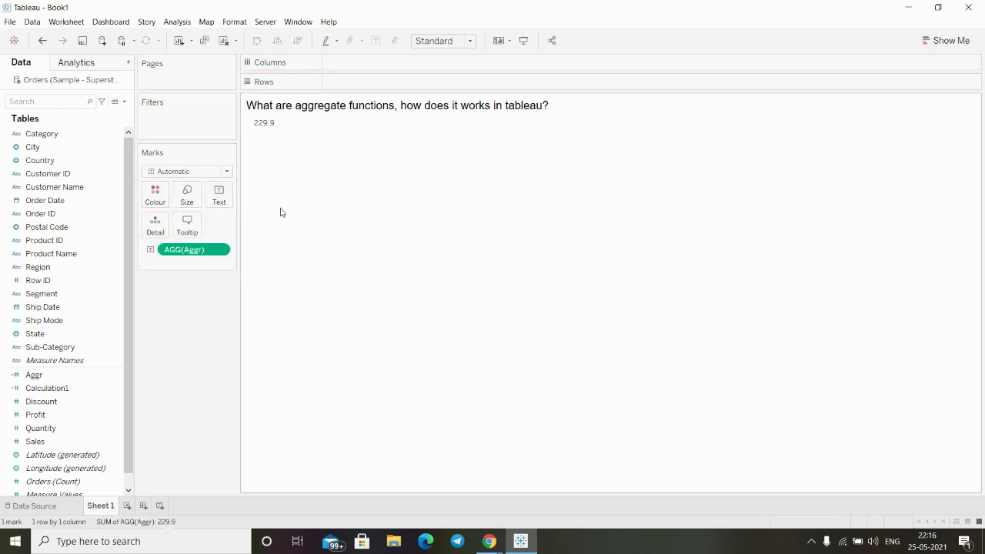
Set the Aggr label font size to 22 in the Text card's label editor
{"action": "left_click", "coordinate": [219, 195]}
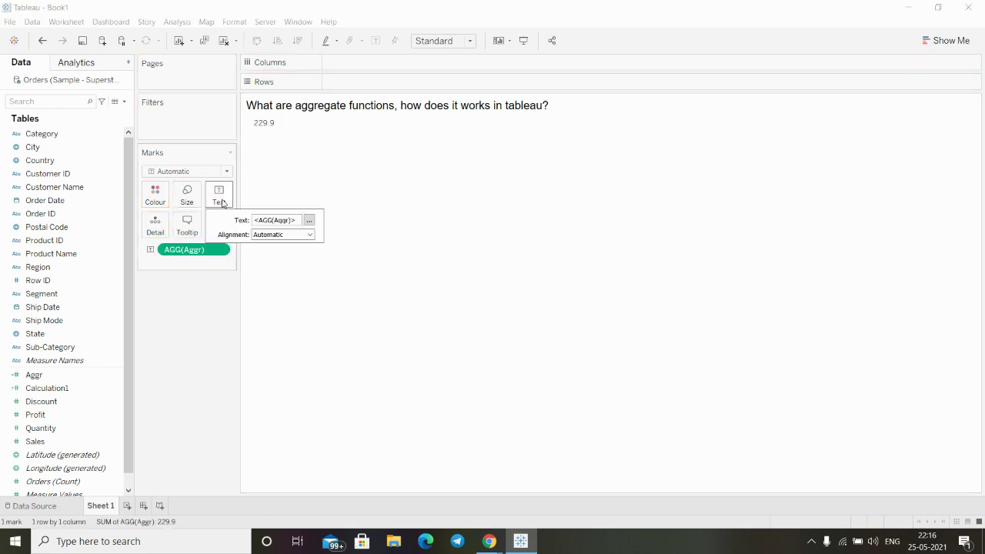
{"action": "left_click", "coordinate": [309, 220]}
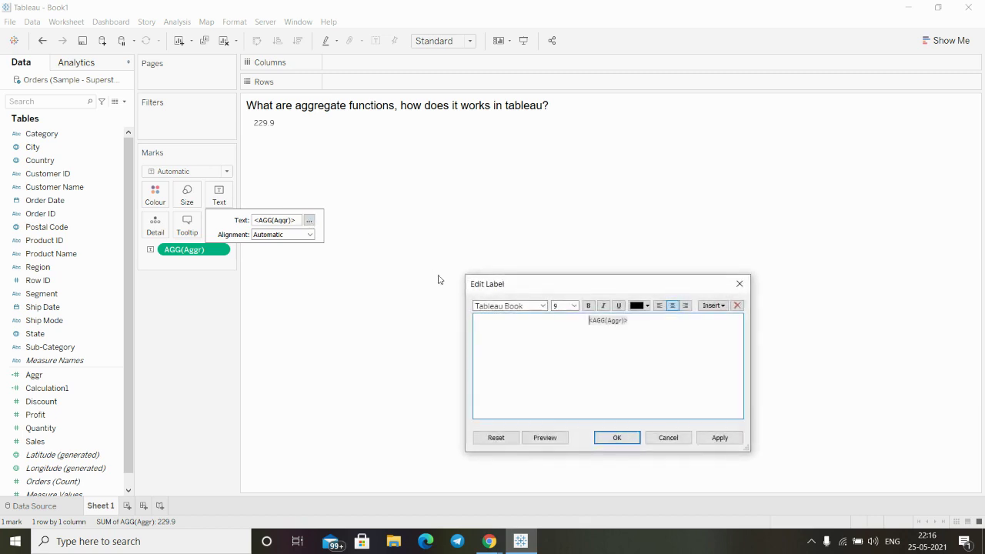
{"action": "triple_click", "coordinate": [633, 321]}
{"action": "left_click", "coordinate": [574, 306]}
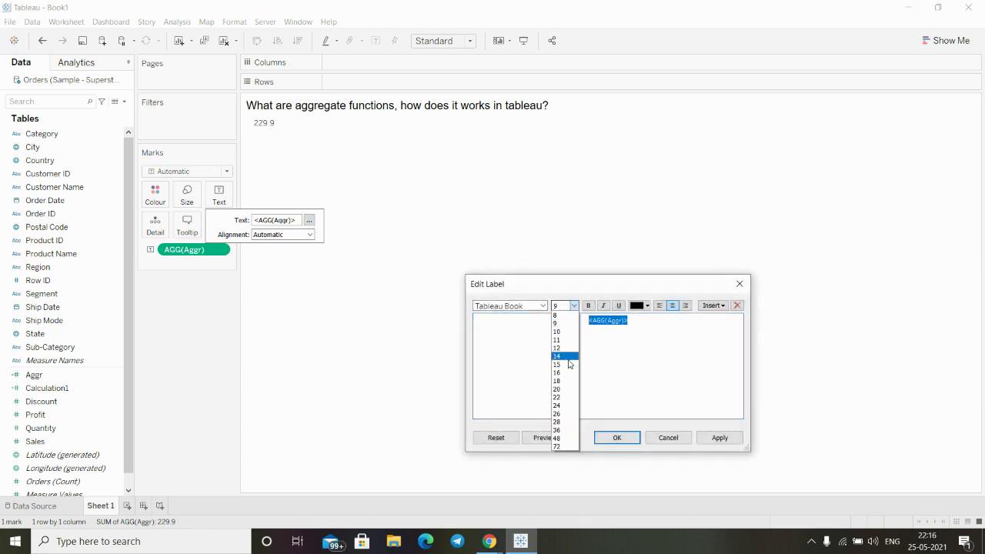
{"action": "left_click", "coordinate": [566, 397]}
{"action": "left_click", "coordinate": [723, 440]}
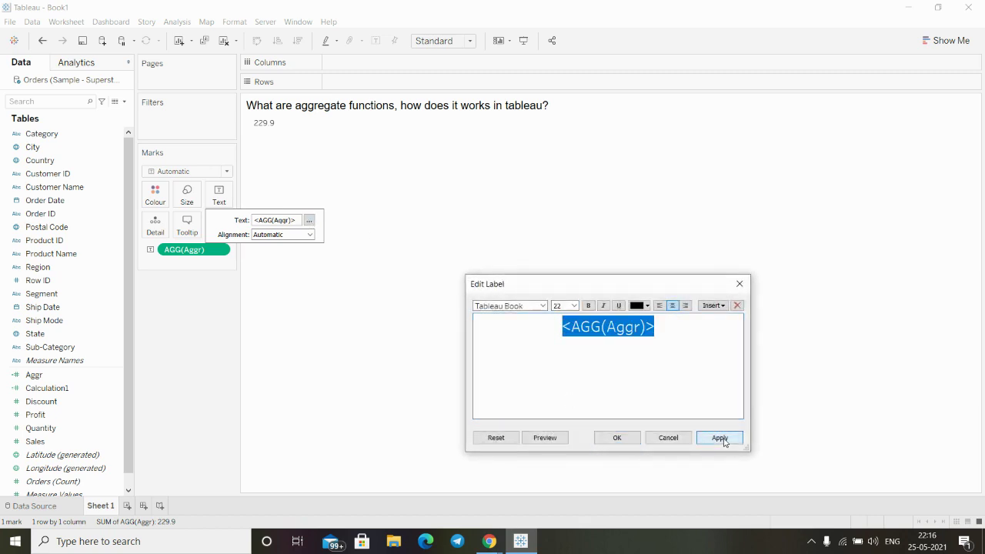
{"action": "left_click", "coordinate": [615, 438]}
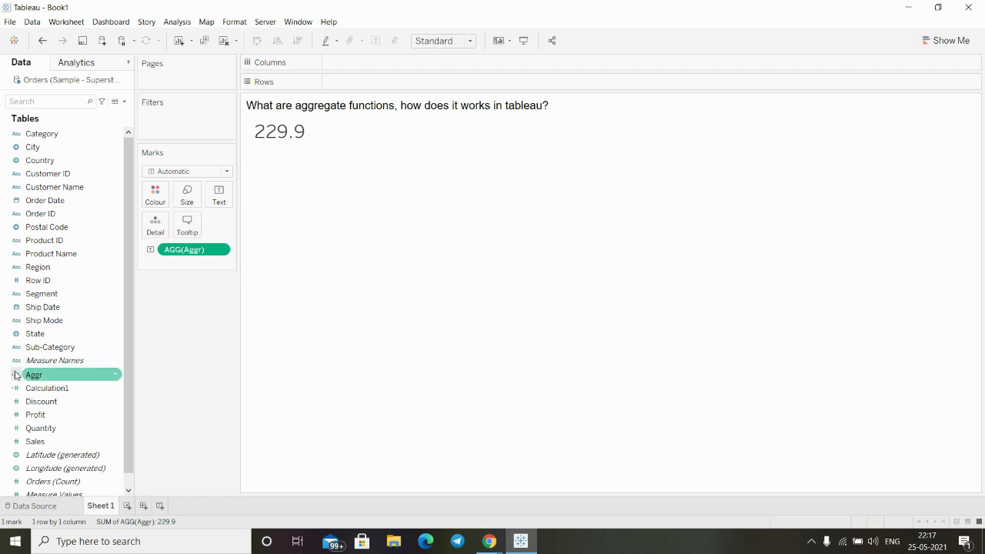
Open the Aggr calculated field for editing from its context menu
{"action": "left_click", "coordinate": [104, 376]}
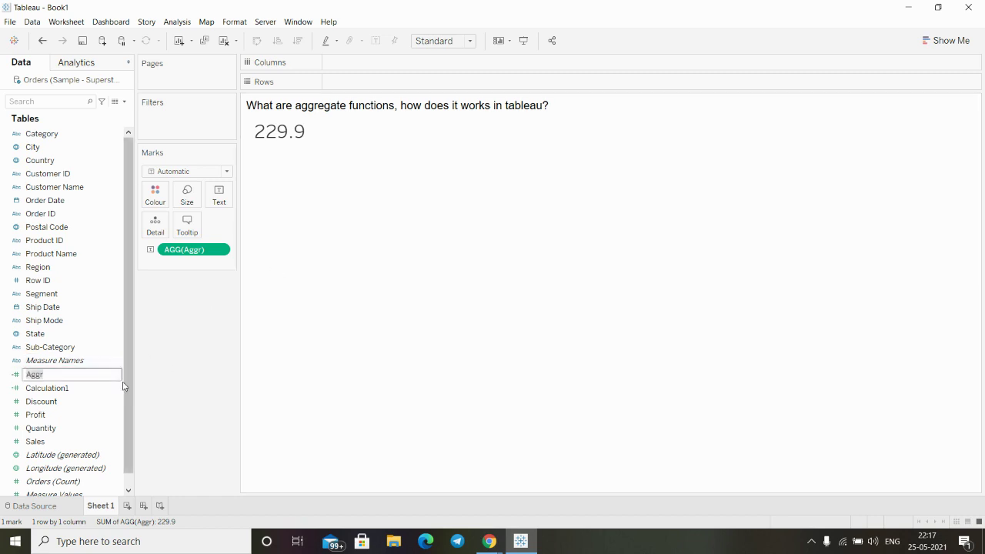
{"action": "right_click", "coordinate": [119, 387]}
{"action": "left_click", "coordinate": [106, 376]}
{"action": "right_click", "coordinate": [107, 376]}
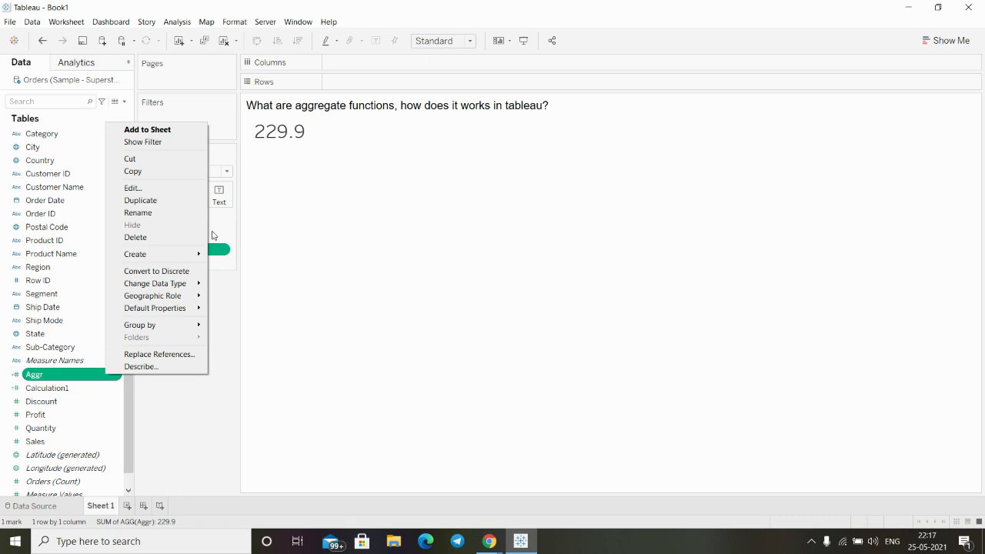
{"action": "left_click", "coordinate": [150, 194]}
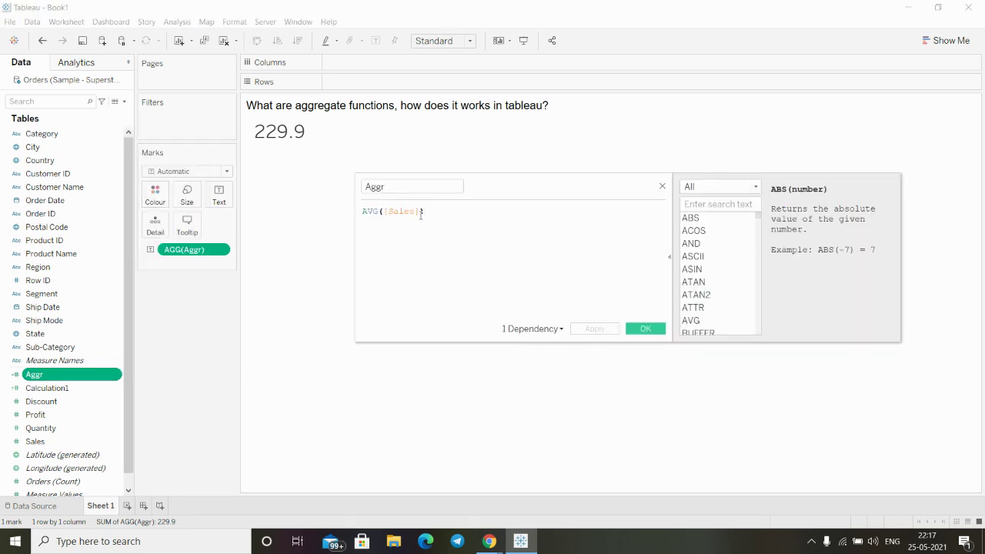
Replace [Sales] with [Profit] in AVG() and apply, giving 28.66
{"action": "left_click_drag", "start_coordinate": [421, 211], "coordinate": [393, 213]}
{"action": "key", "text": "BackSpace"}
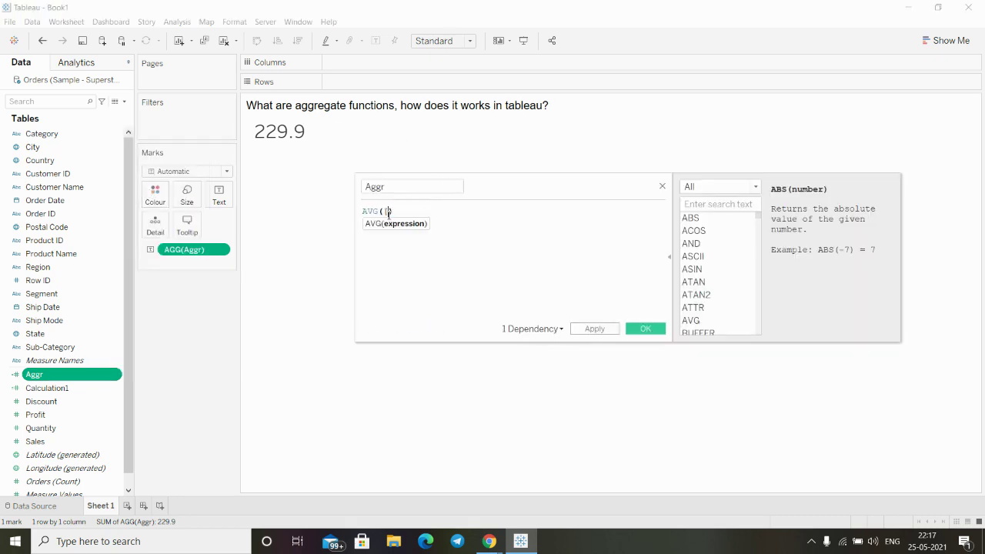
{"action": "key", "text": "BackSpace"}
{"action": "type", "text": "pro"}
{"action": "key", "text": "Down"}
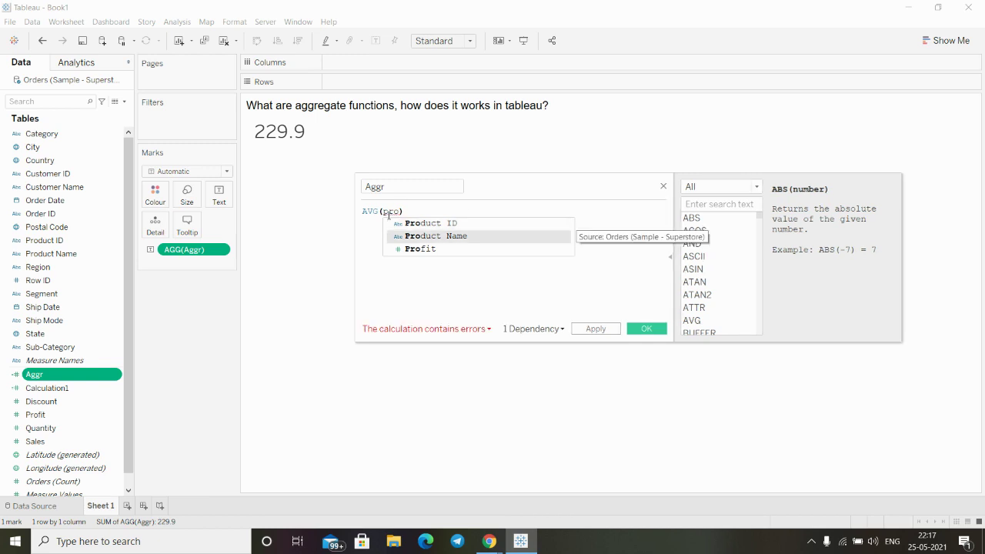
{"action": "key", "text": "Down"}
{"action": "key", "text": "Return"}
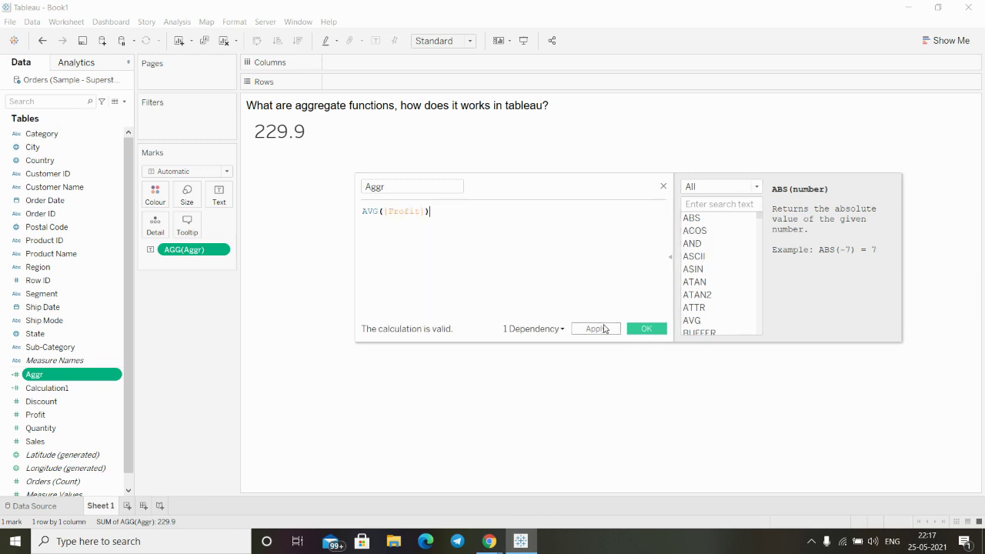
{"action": "left_click", "coordinate": [604, 329]}
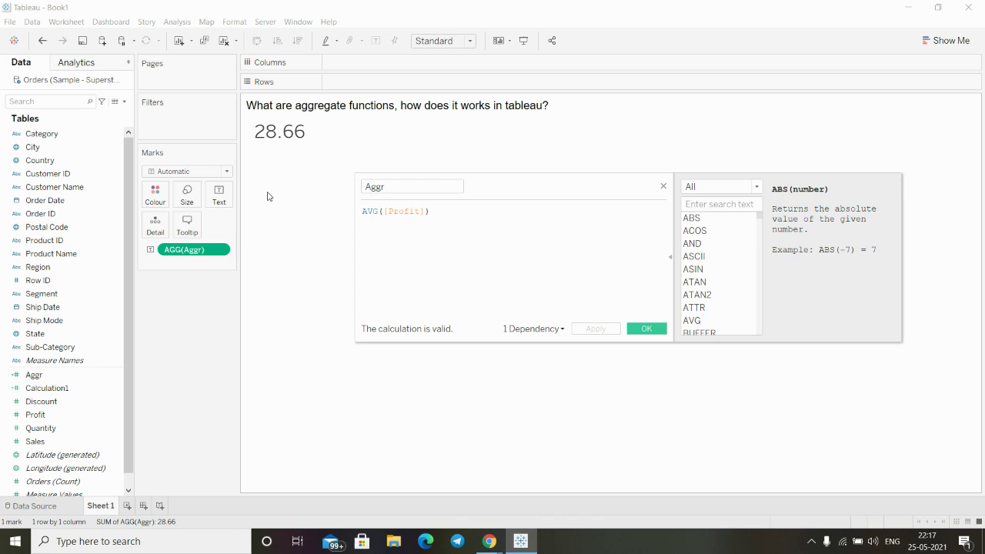
Rewrite the Aggr formula as MIN([Profit]) and apply, so the view reads -6,600
{"action": "left_click", "coordinate": [435, 216]}
{"action": "triple_click", "coordinate": [361, 212]}
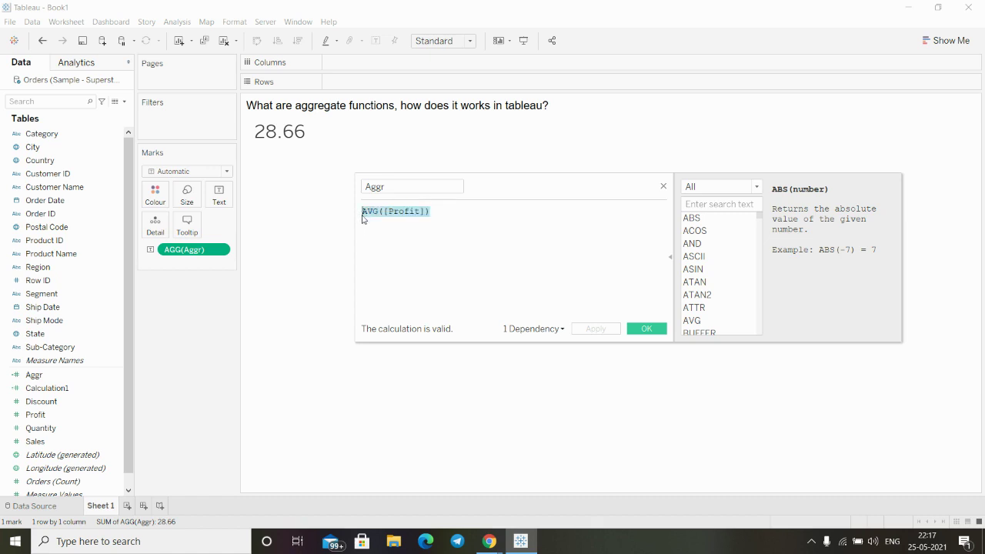
{"action": "key", "text": "Delete"}
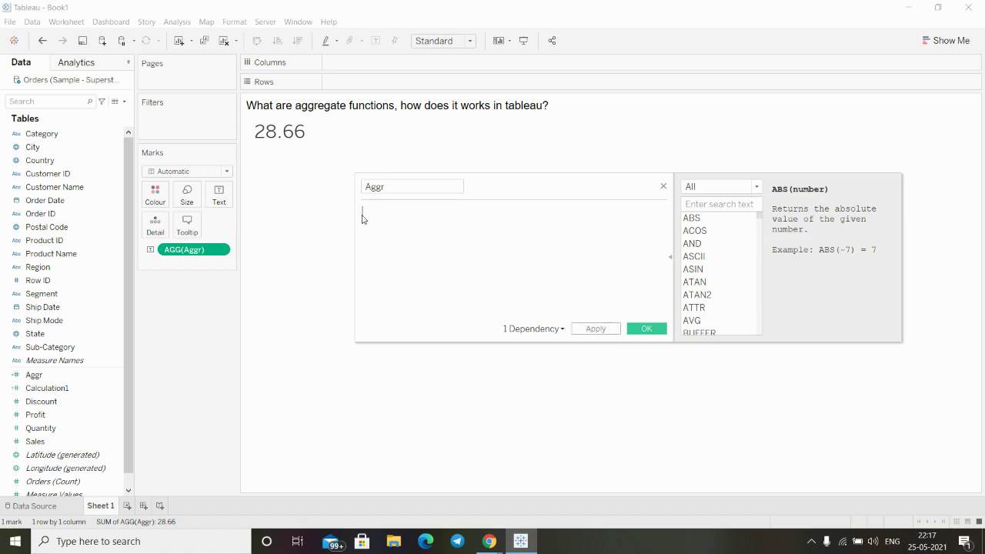
{"action": "type", "text": "min"}
{"action": "key", "text": "Return"}
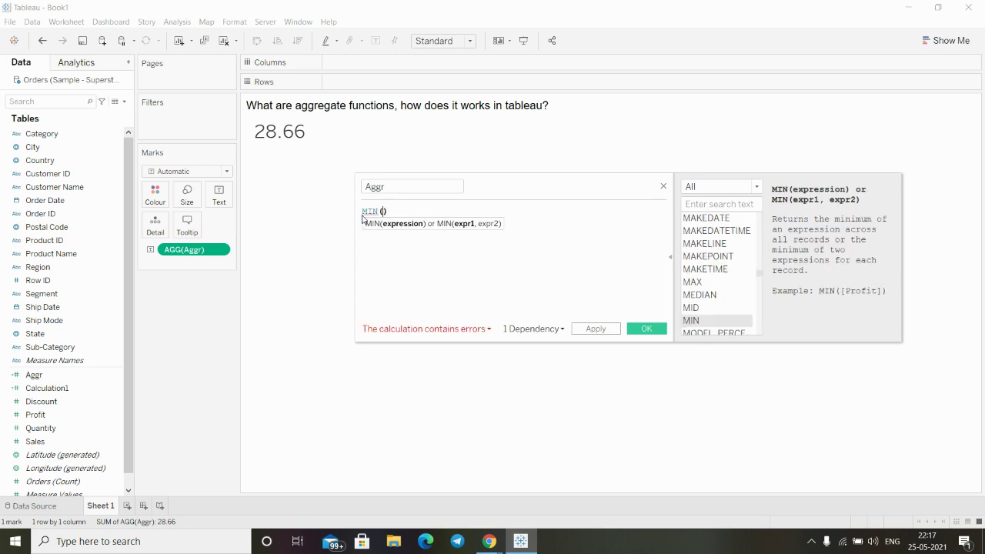
{"action": "type", "text": "pec"}
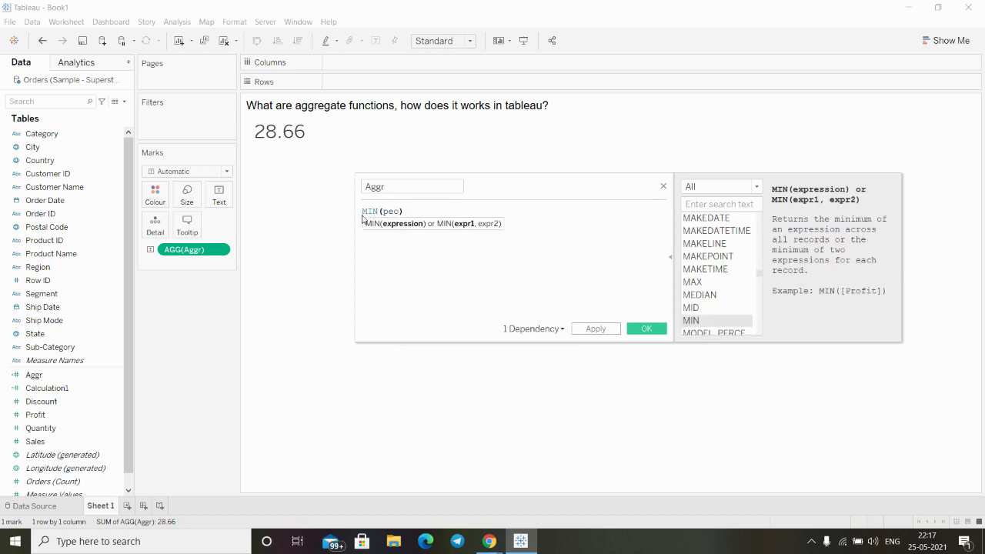
{"action": "key", "text": "BackSpace"}
{"action": "key", "text": "BackSpace"}
{"action": "type", "text": "ro"}
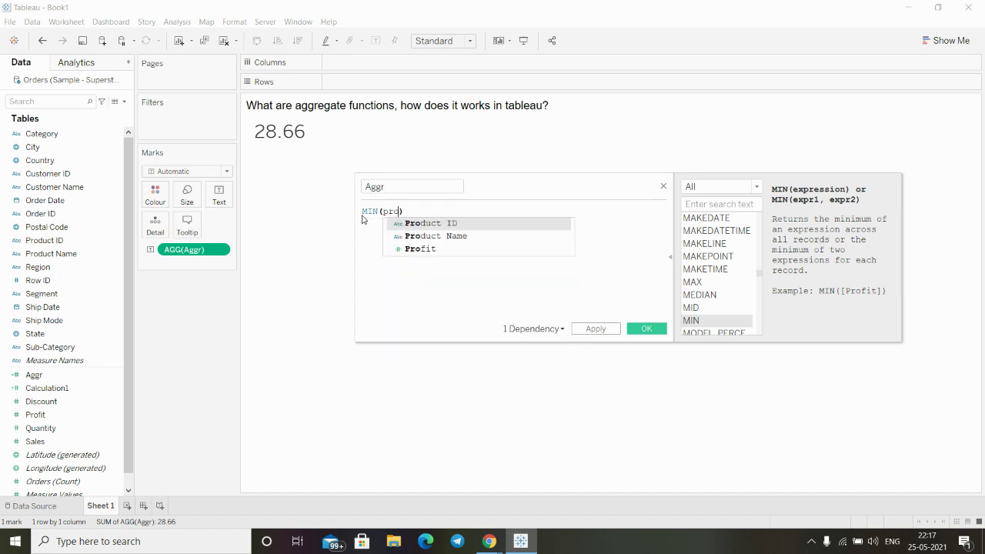
{"action": "type", "text": "f"}
{"action": "key", "text": "Return"}
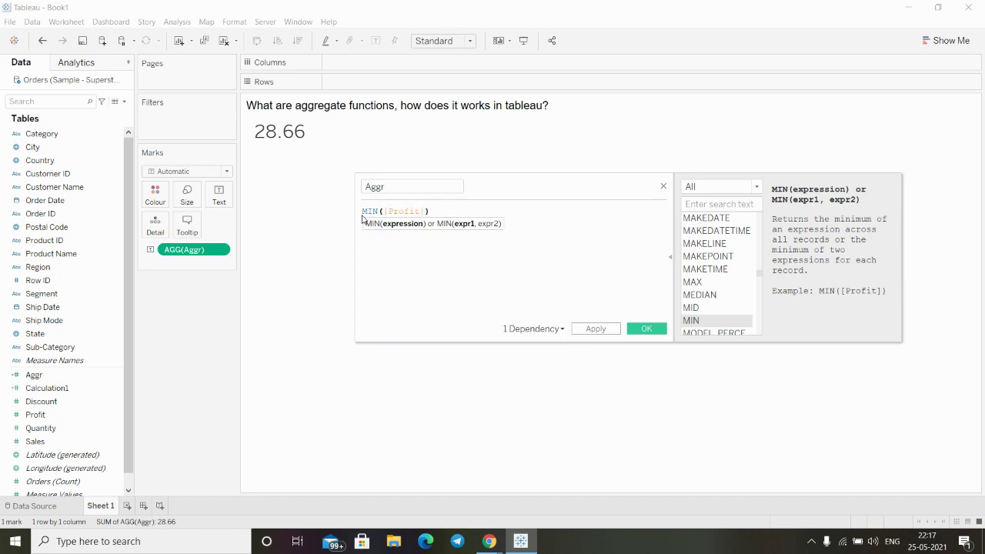
{"action": "left_click", "coordinate": [597, 329]}
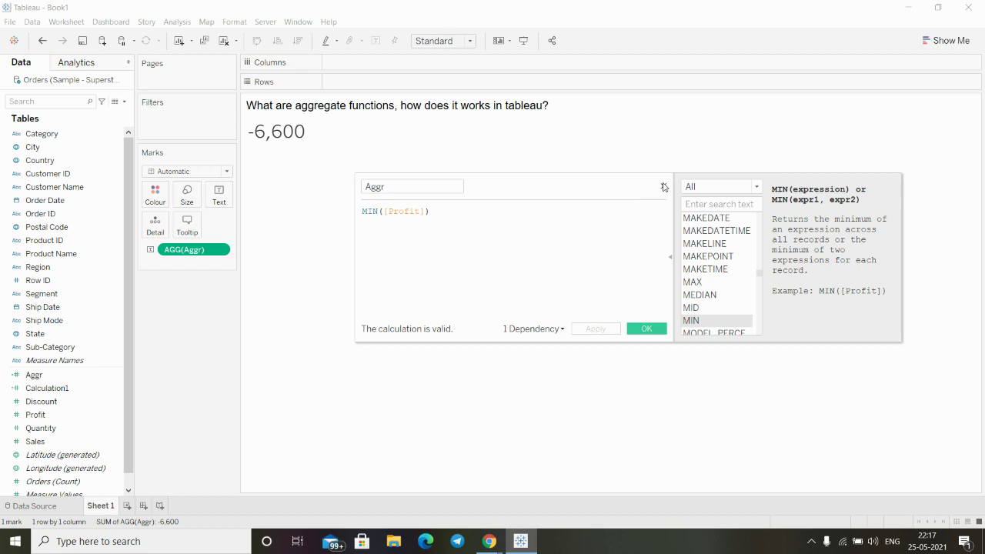
Switch the function category dropdown back to Aggregate, listing ATTR, AVG and COUNT
{"action": "left_click", "coordinate": [756, 186]}
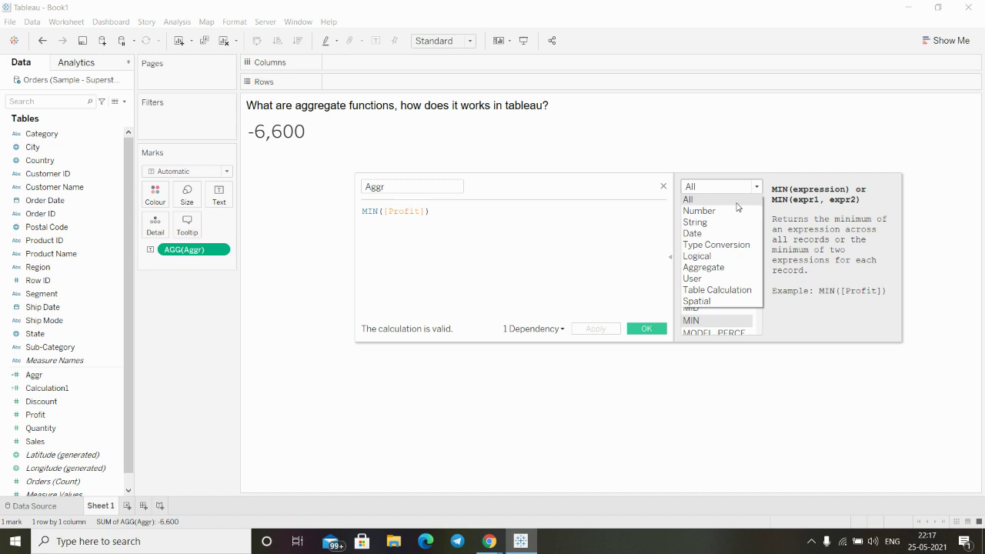
{"action": "left_click", "coordinate": [721, 268]}
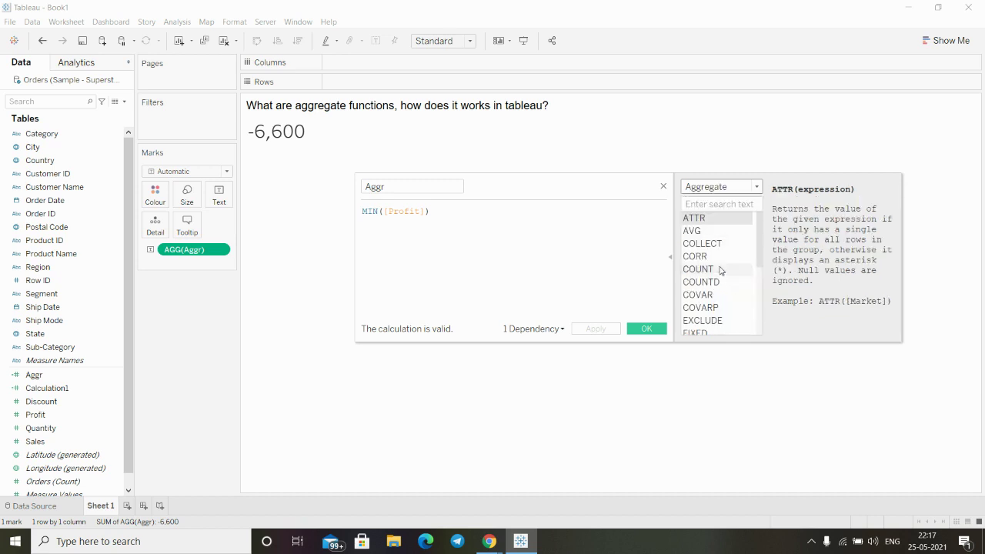